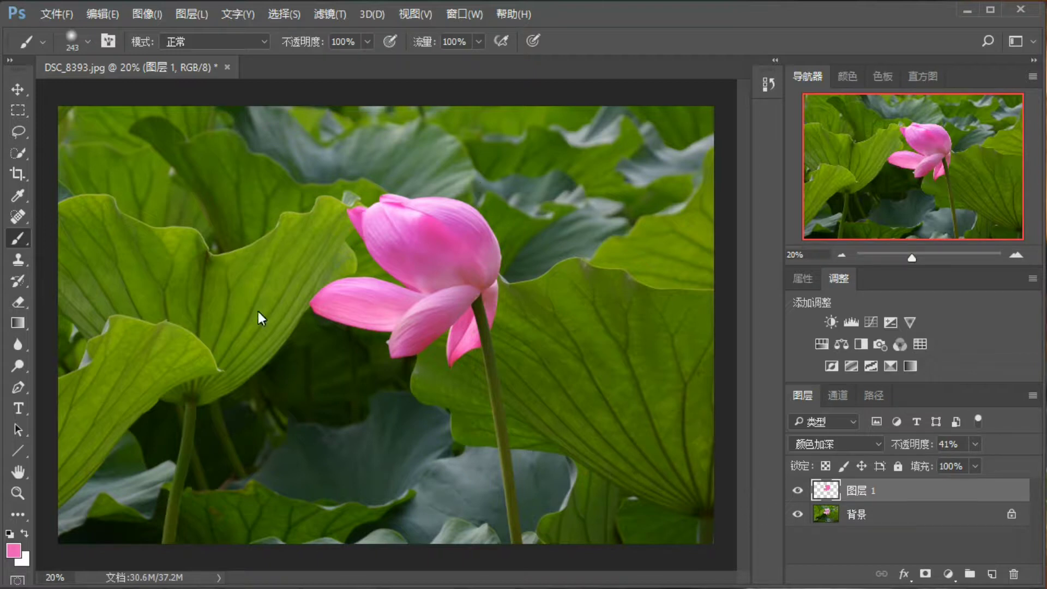
# Toggle the pink layer to compare with the original, then delete Layer 1.
pyautogui.click(797, 490)
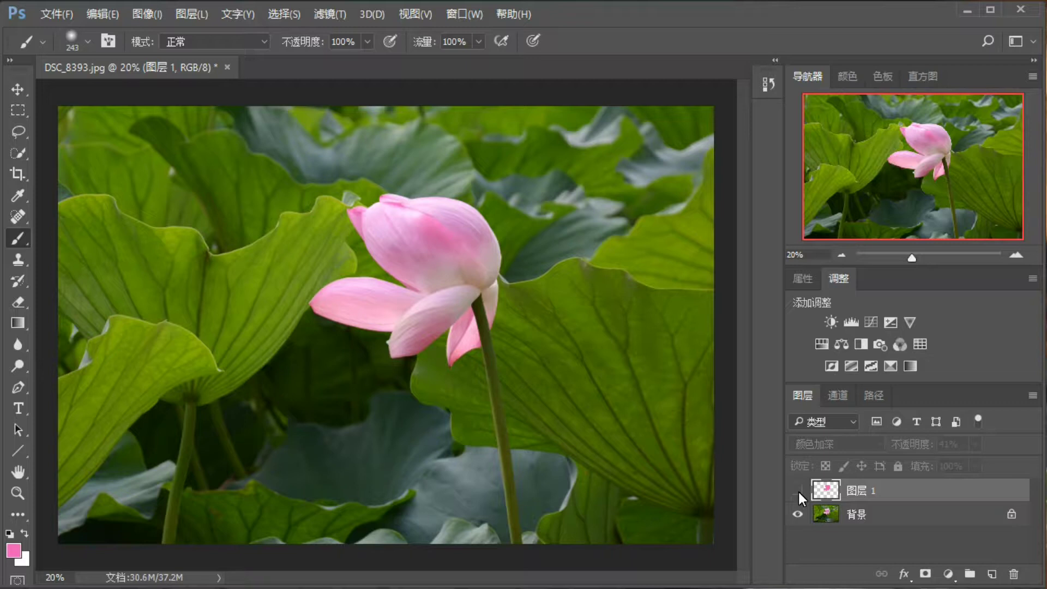
pyautogui.click(797, 490)
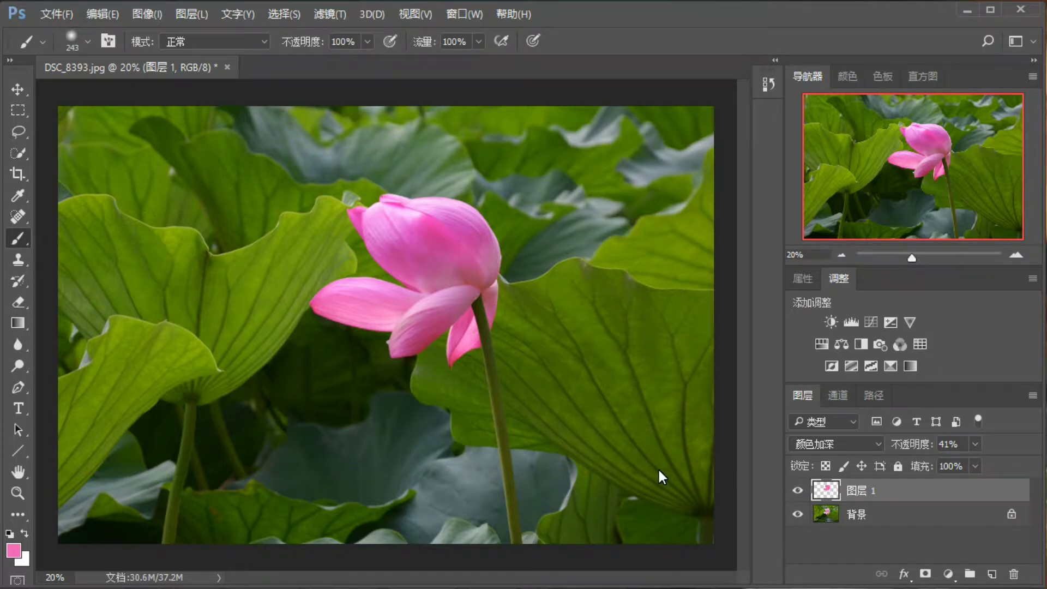
pyautogui.moveTo(894, 490); pyautogui.dragTo(1014, 576)
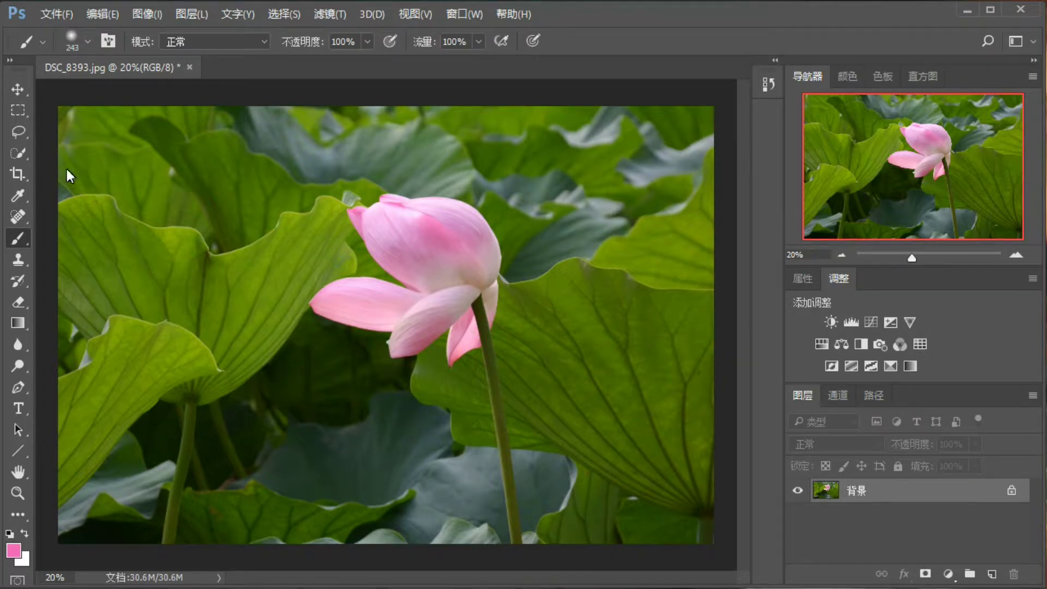
# Pick the Quick Selection tool and enlarge its brush to 52 px.
pyautogui.click(22, 155)
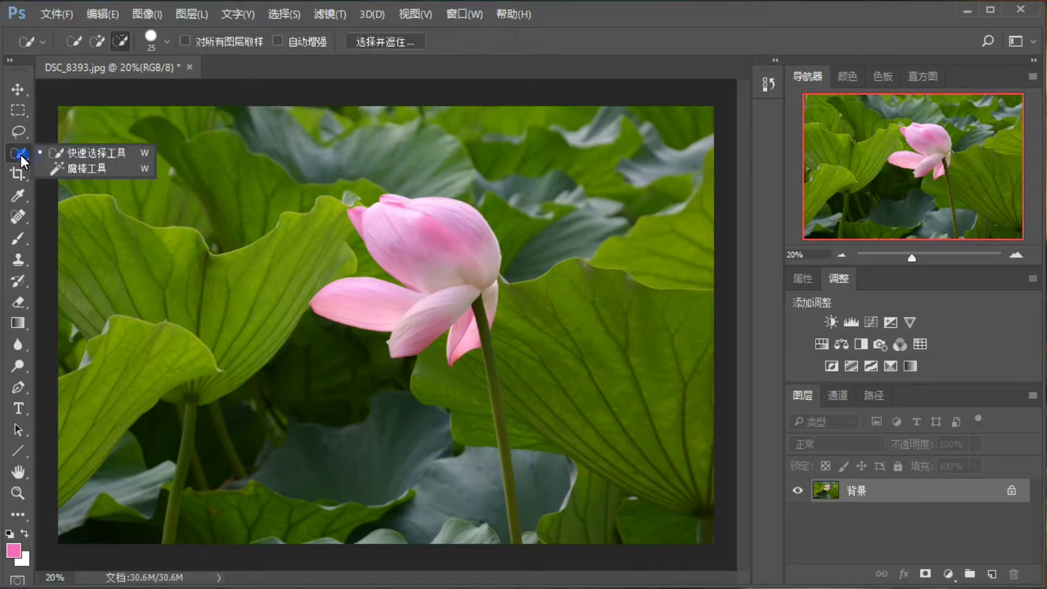
pyautogui.click(71, 155)
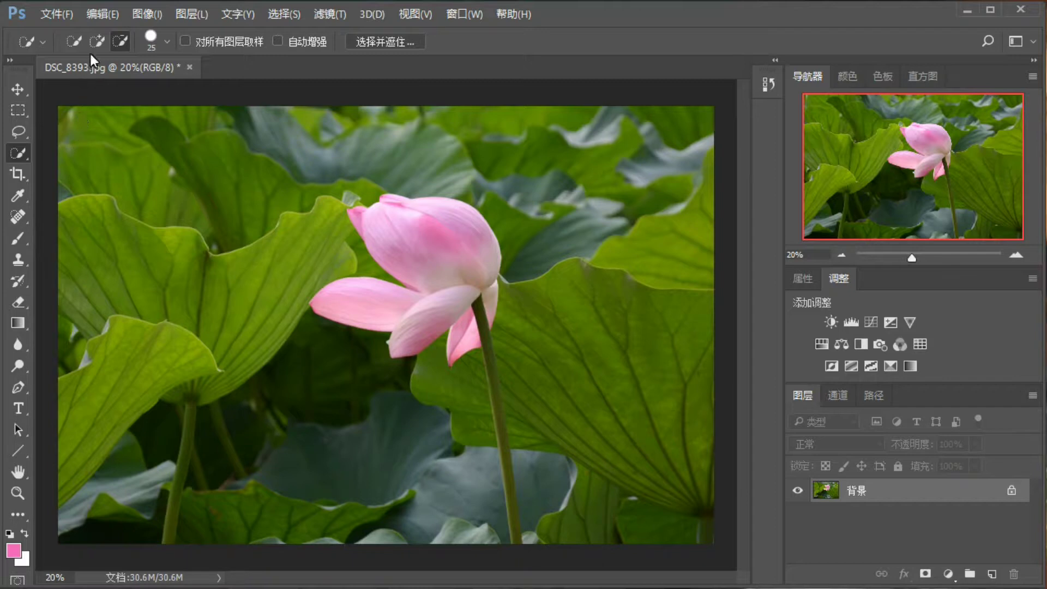
pyautogui.click(149, 44)
pyautogui.moveTo(101, 89); pyautogui.dragTo(118, 93)
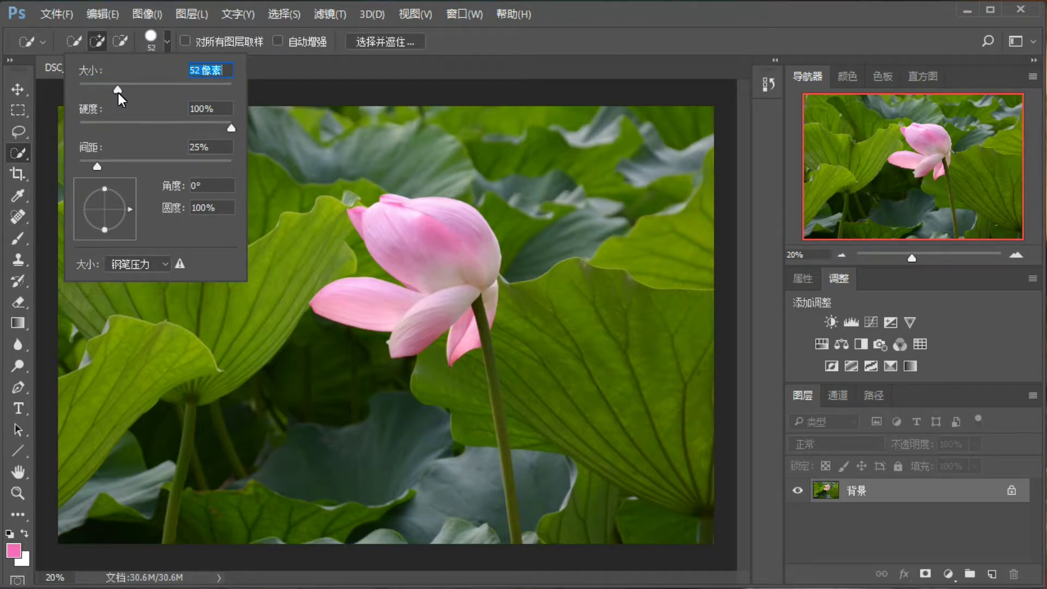
pyautogui.click(309, 74)
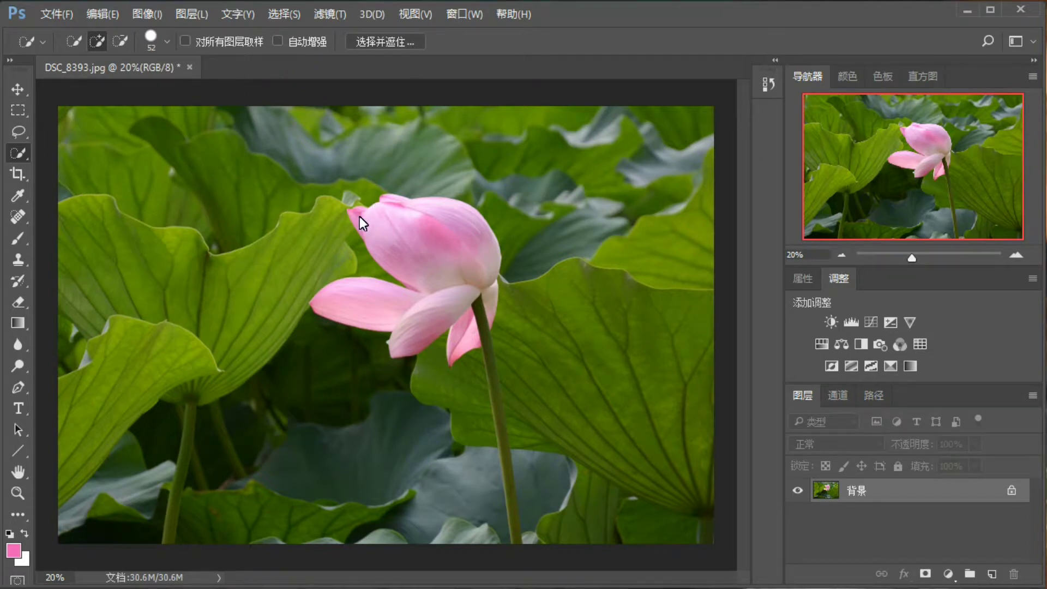
# Select the lotus petals, subtracting the stem from the selection.
pyautogui.moveTo(359, 217); pyautogui.dragTo(477, 333)
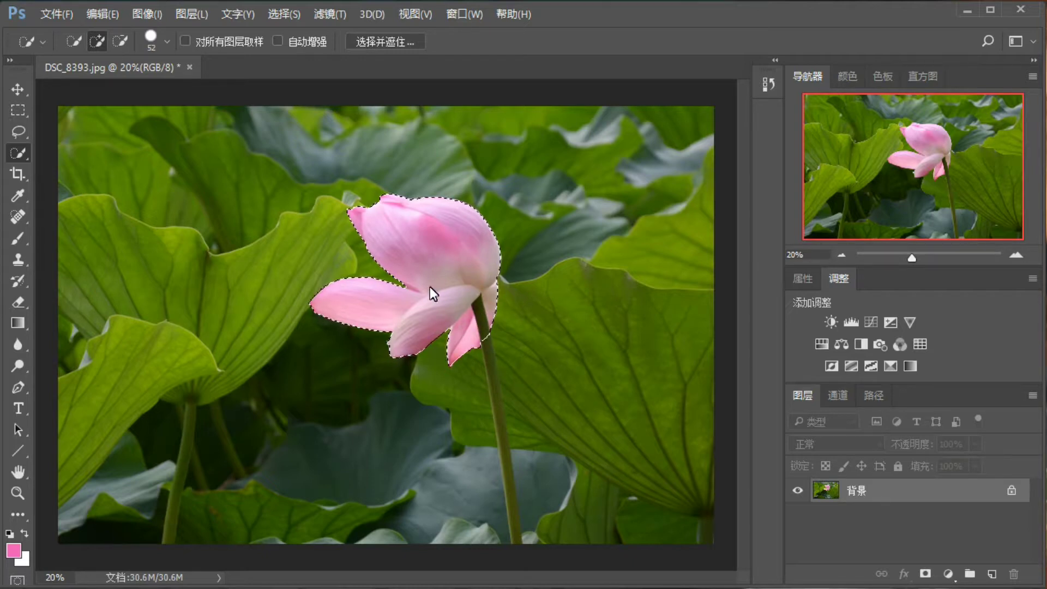
pyautogui.click(119, 41)
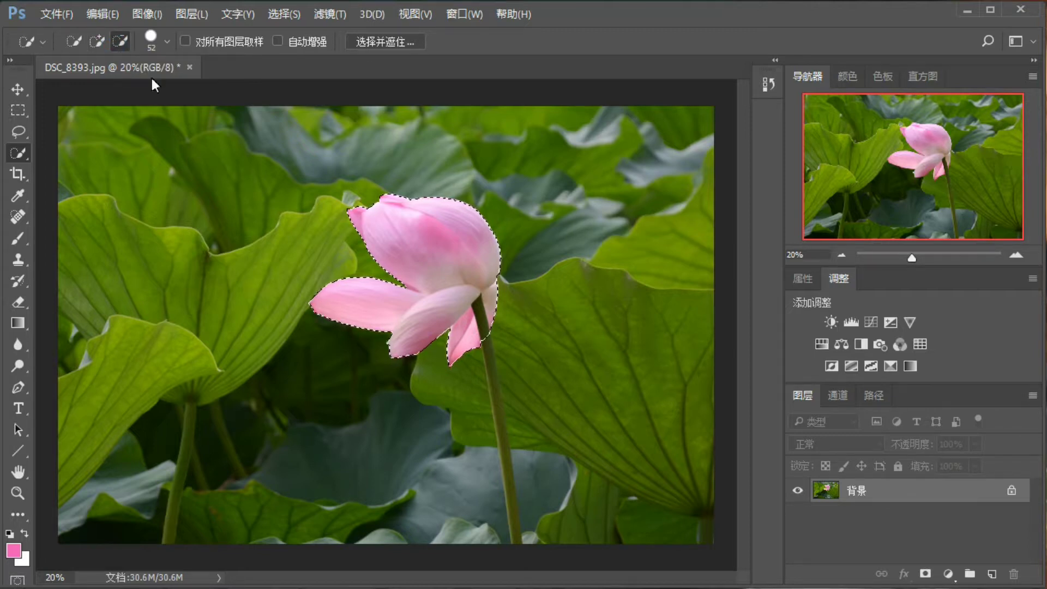
pyautogui.click(483, 337)
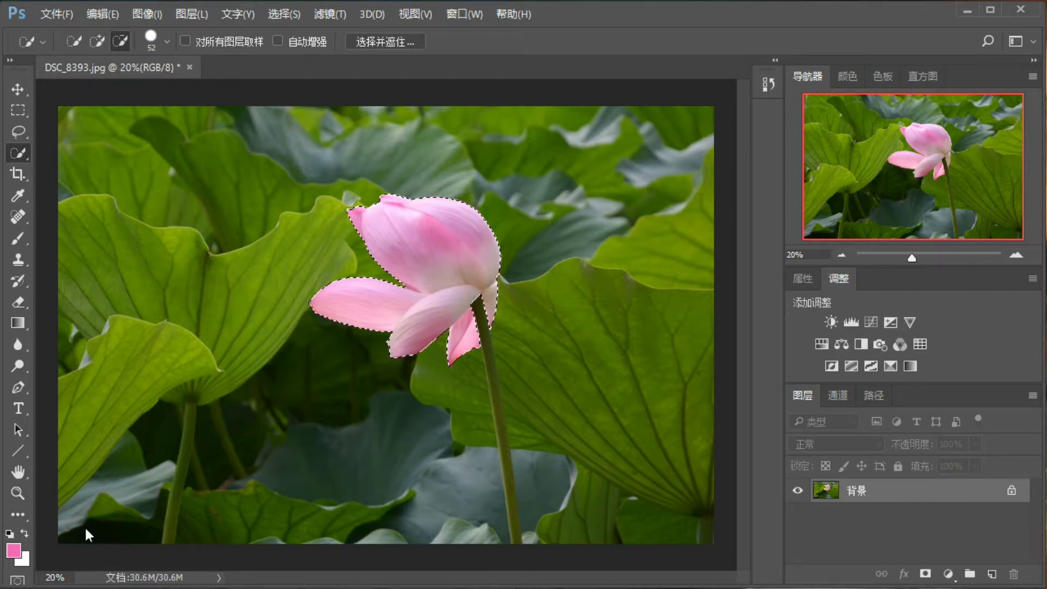
# Try several darker and muted pinks for the foreground colour.
pyautogui.click(13, 550)
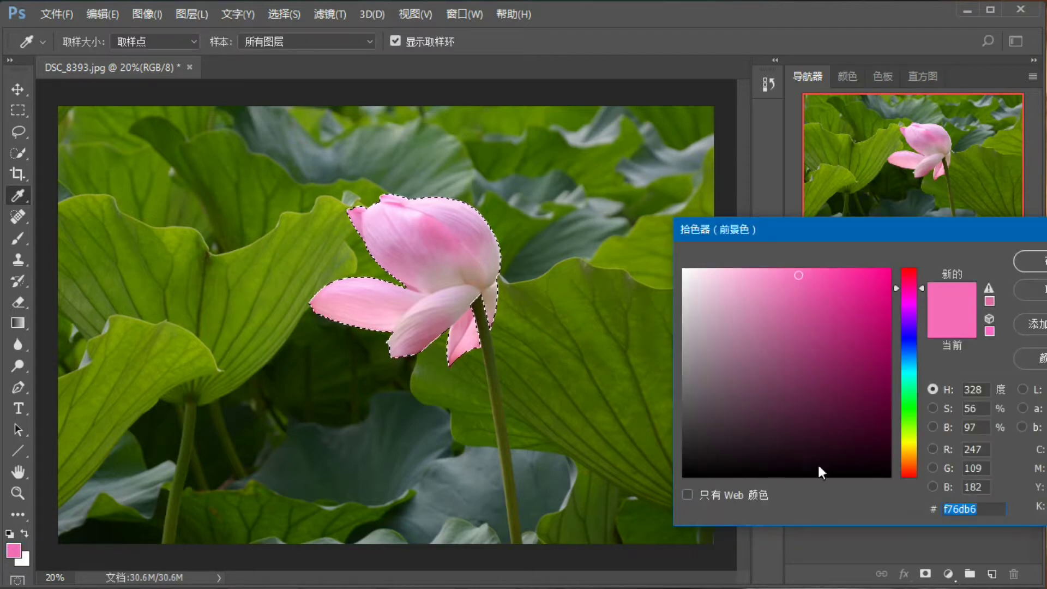
pyautogui.click(801, 396)
pyautogui.click(752, 352)
pyautogui.click(830, 333)
pyautogui.click(766, 316)
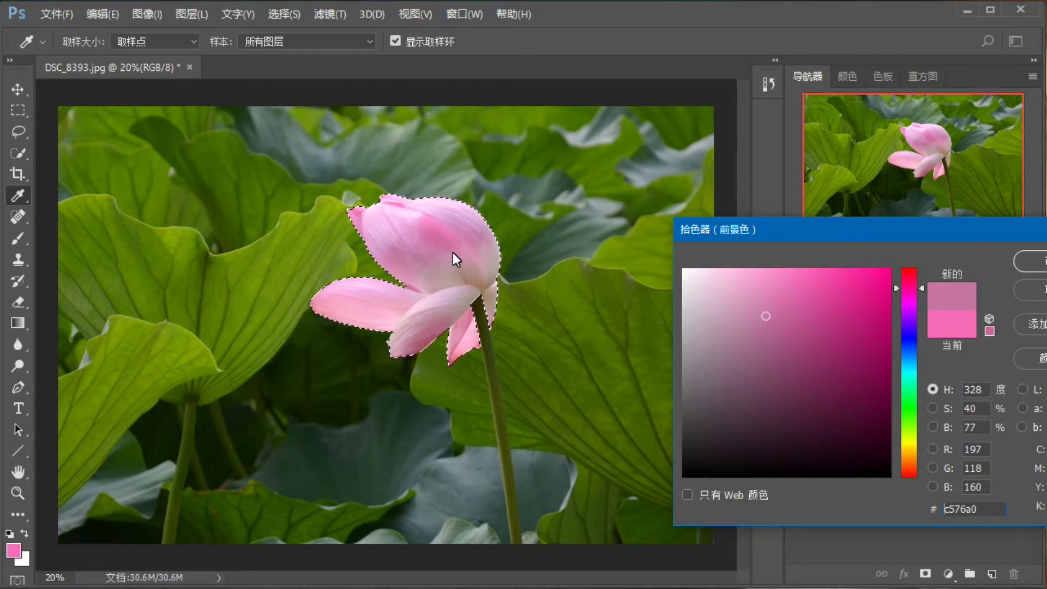
# Sample the petal pink, refine it to #e269a5, and confirm the foreground colour.
pyautogui.click(432, 223)
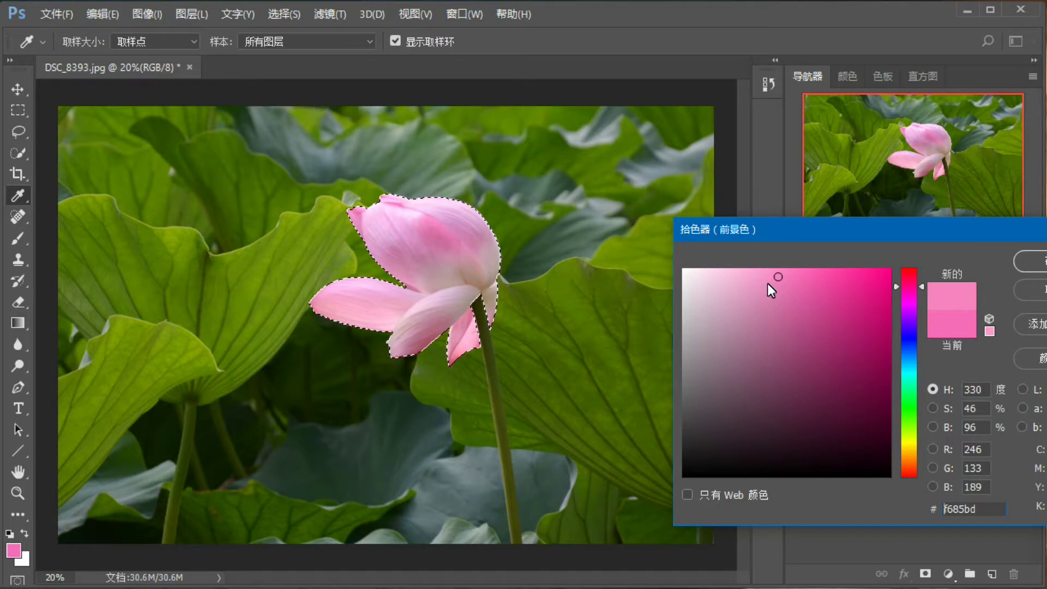
pyautogui.click(795, 287)
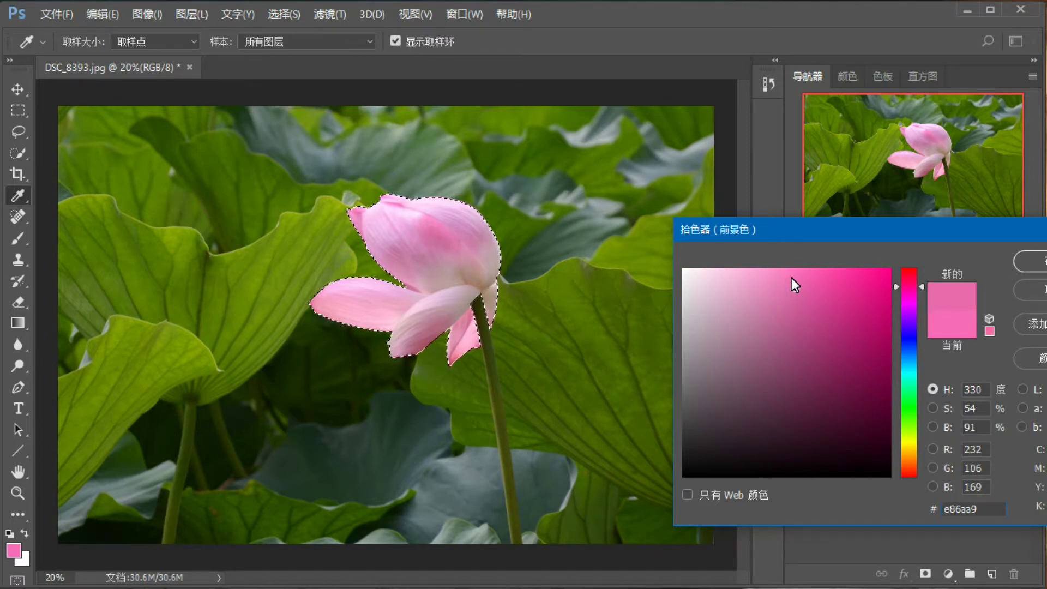
pyautogui.click(788, 284)
pyautogui.moveTo(878, 239); pyautogui.dragTo(535, 266)
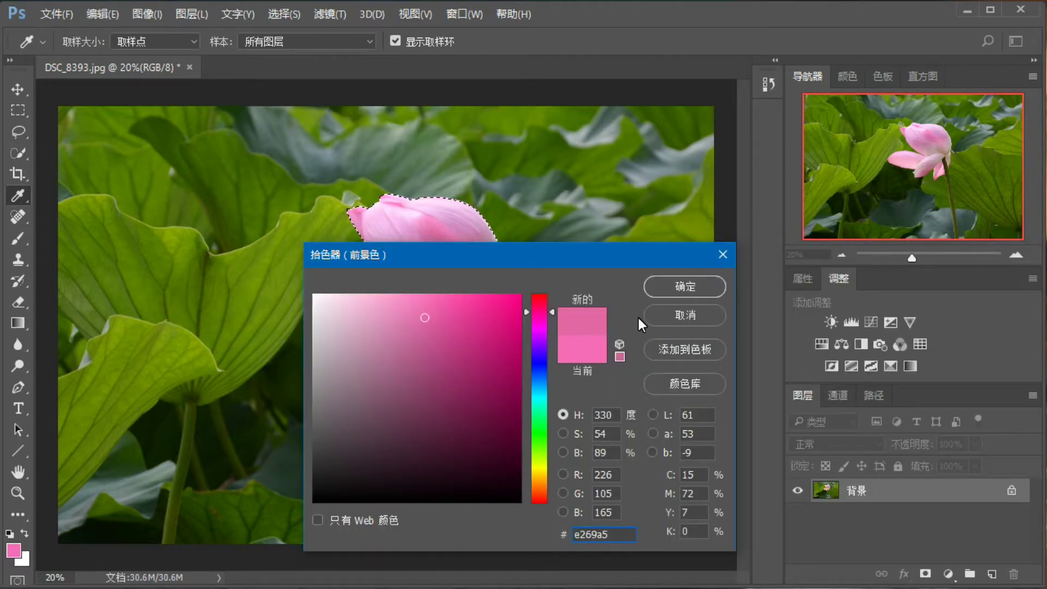
pyautogui.click(688, 287)
pyautogui.press('w')
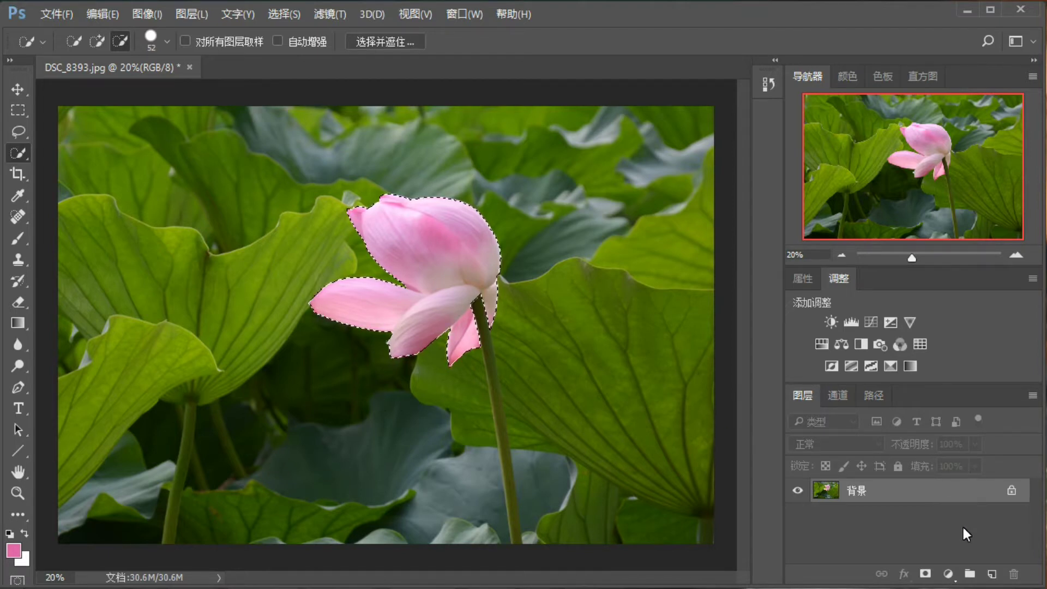
# Add a new layer and brush the selected petals solid pink.
pyautogui.click(992, 574)
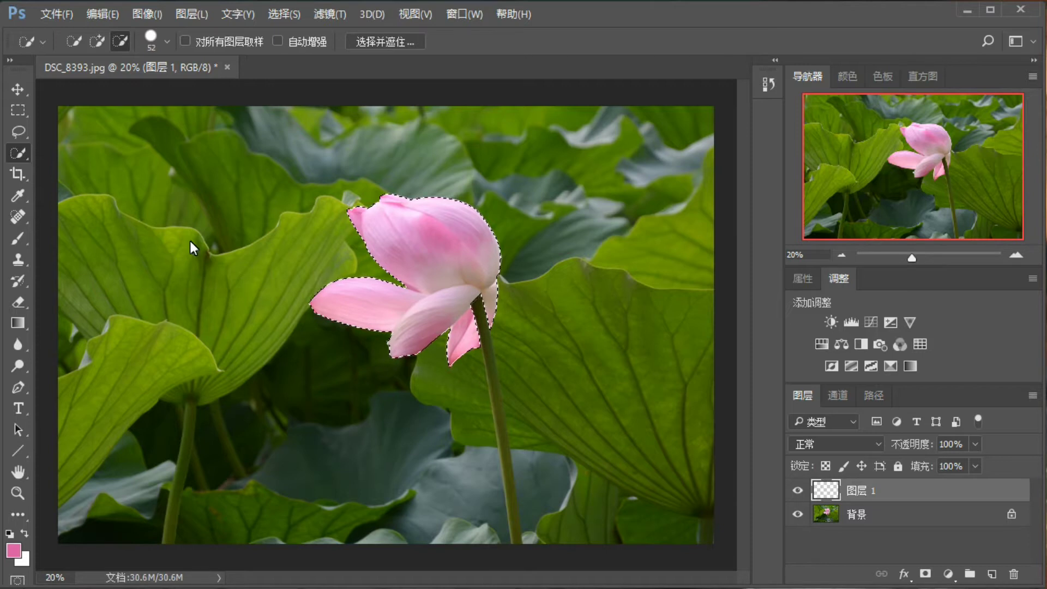
pyautogui.click(22, 239)
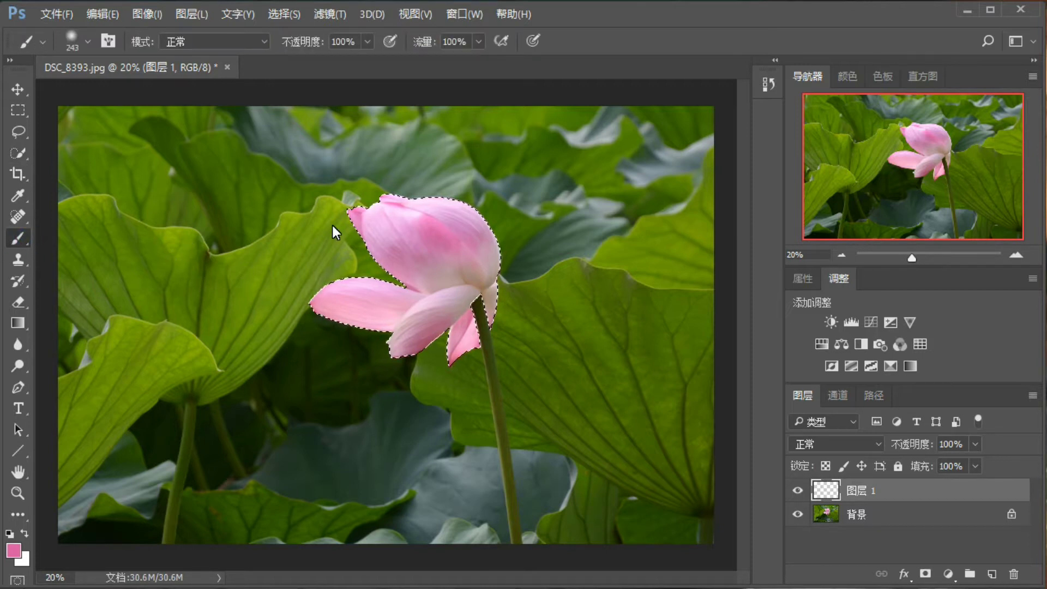
pyautogui.moveTo(334, 220)
pyautogui.mouseDown()
pyautogui.moveTo(549, 226)
pyautogui.moveTo(299, 235)
pyautogui.moveTo(564, 250)
pyautogui.moveTo(286, 313)
pyautogui.moveTo(430, 269)
pyautogui.moveTo(468, 314)
pyautogui.moveTo(441, 359)
pyautogui.moveTo(433, 309)
pyautogui.moveTo(399, 325)
pyautogui.moveTo(447, 211)
pyautogui.moveTo(464, 211)
pyautogui.mouseUp()
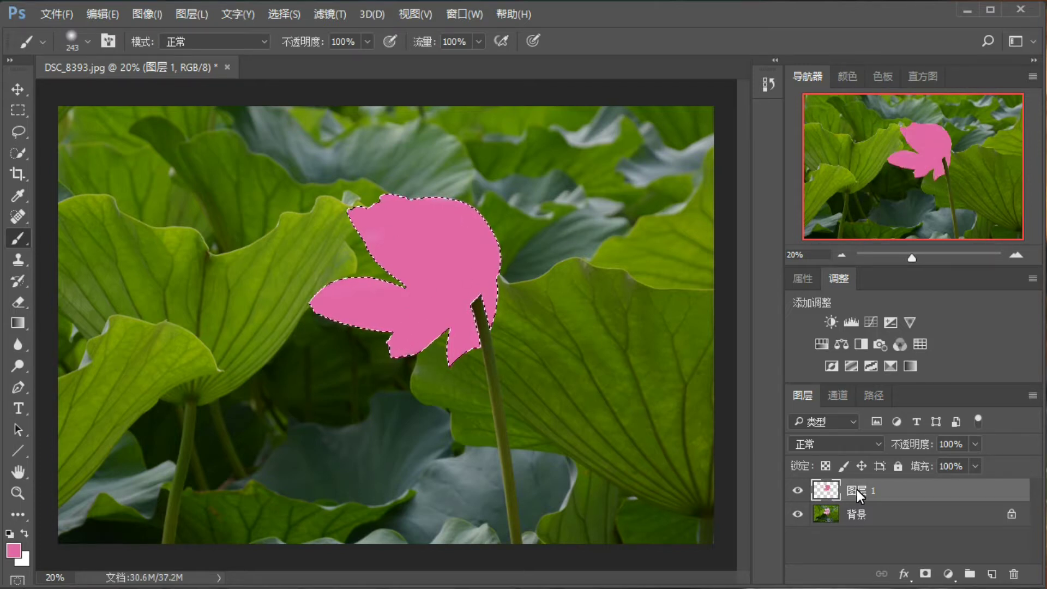
# Set Layer 1's blend mode to Color Burn (颜色加深).
pyautogui.click(874, 446)
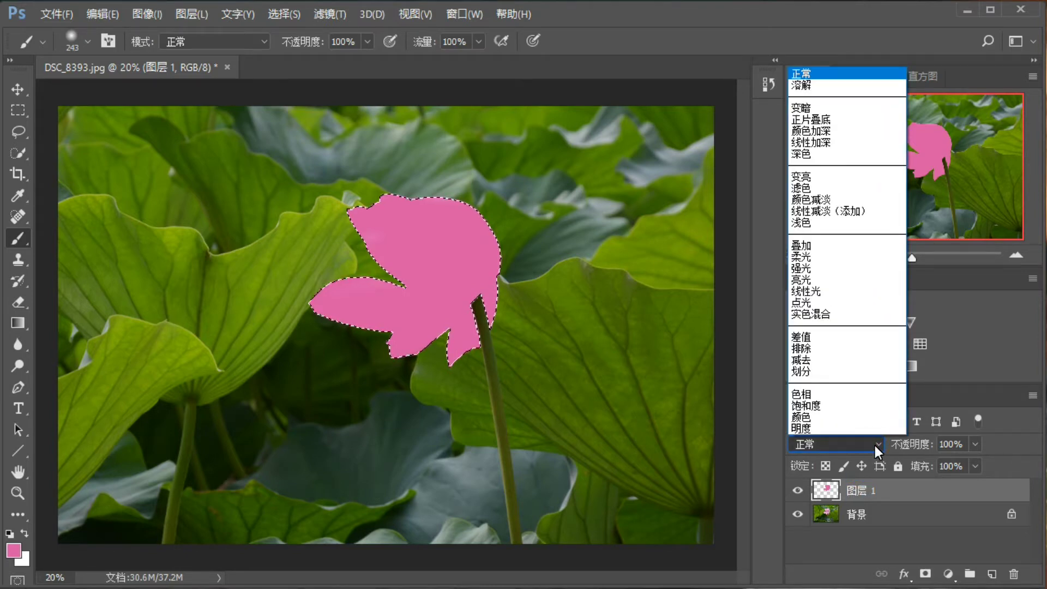
pyautogui.click(844, 131)
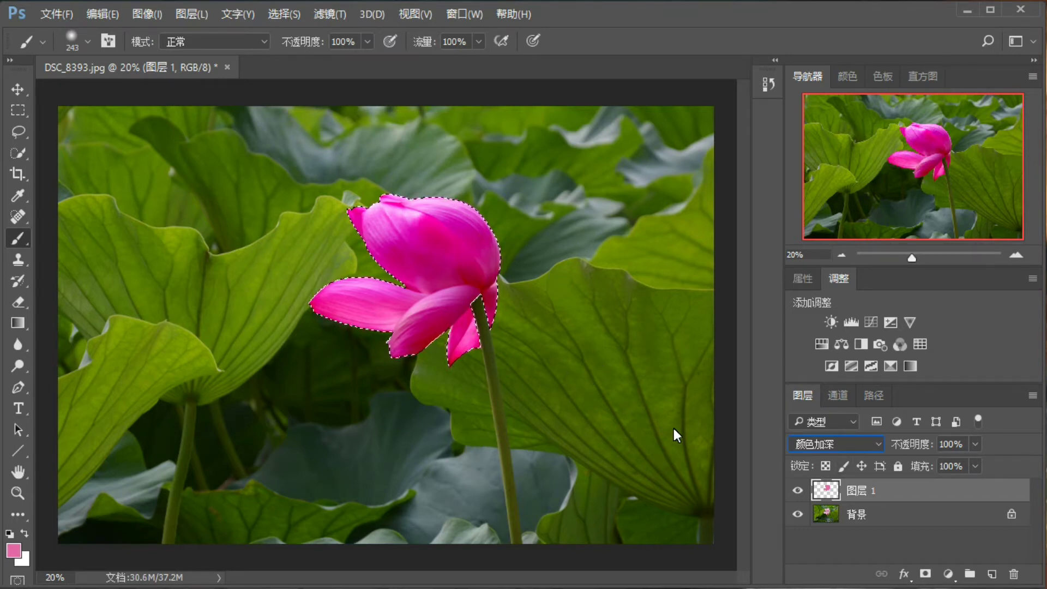
# Lower Layer 1's opacity to 50%.
pyautogui.click(975, 445)
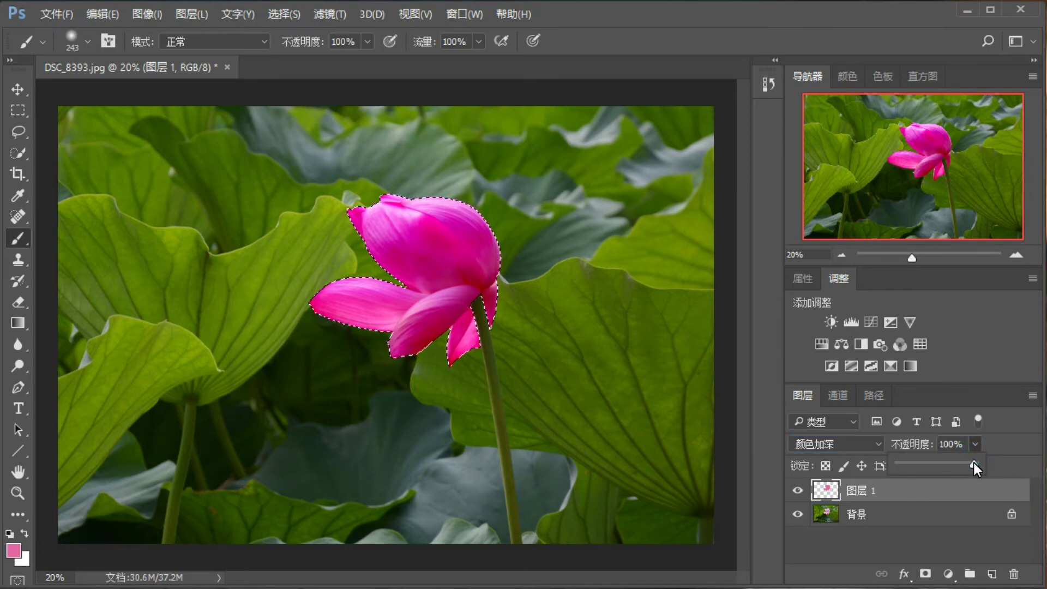
pyautogui.moveTo(974, 462); pyautogui.dragTo(933, 462)
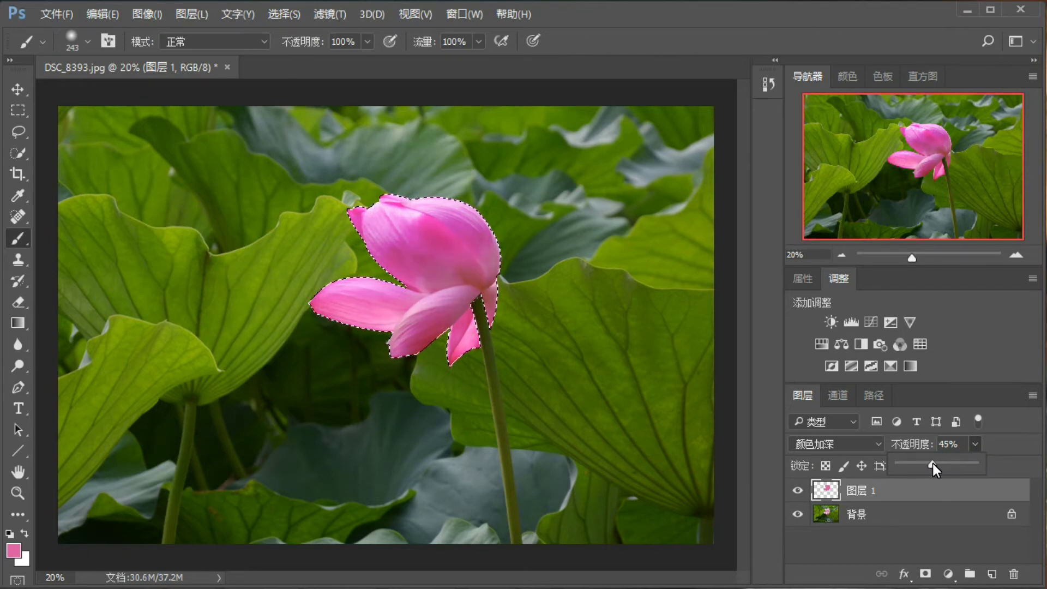
pyautogui.moveTo(933, 462); pyautogui.dragTo(937, 465)
pyautogui.click(525, 270)
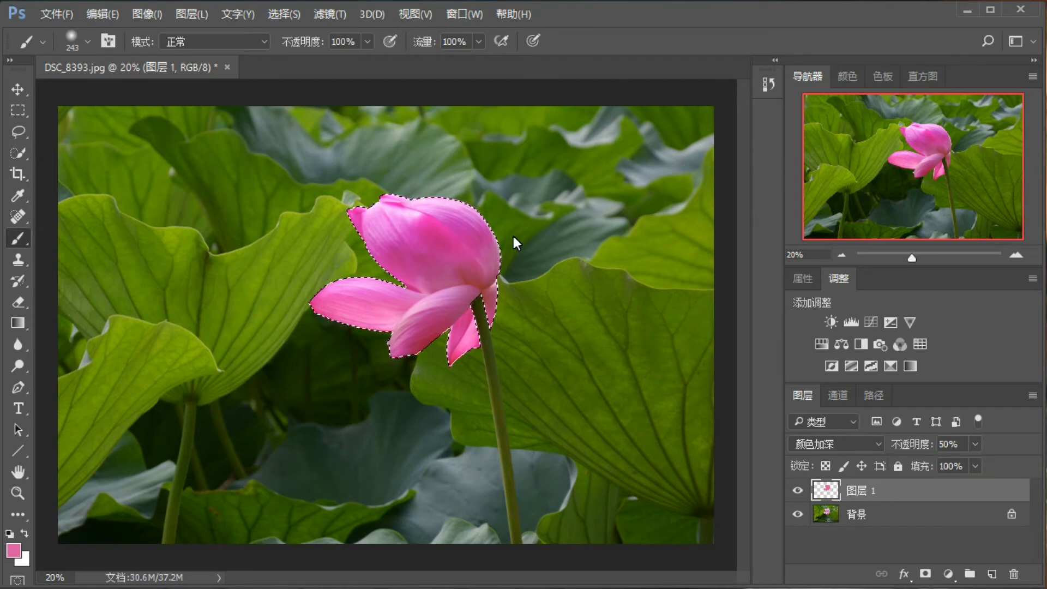
pyautogui.click(274, 16)
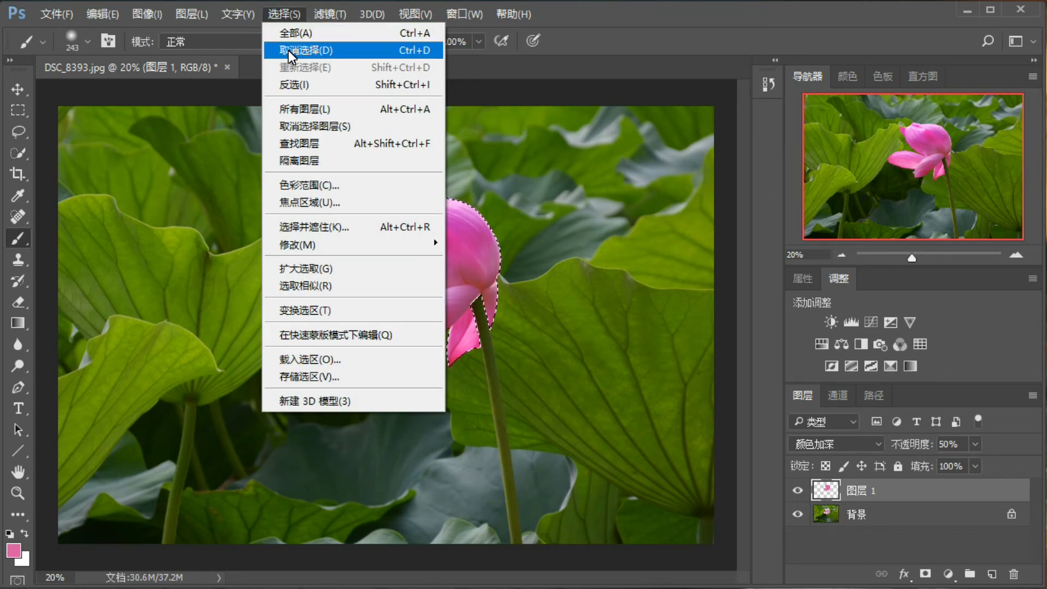
# Deselect the lotus petal outline with Select > Deselect.
pyautogui.click(291, 52)
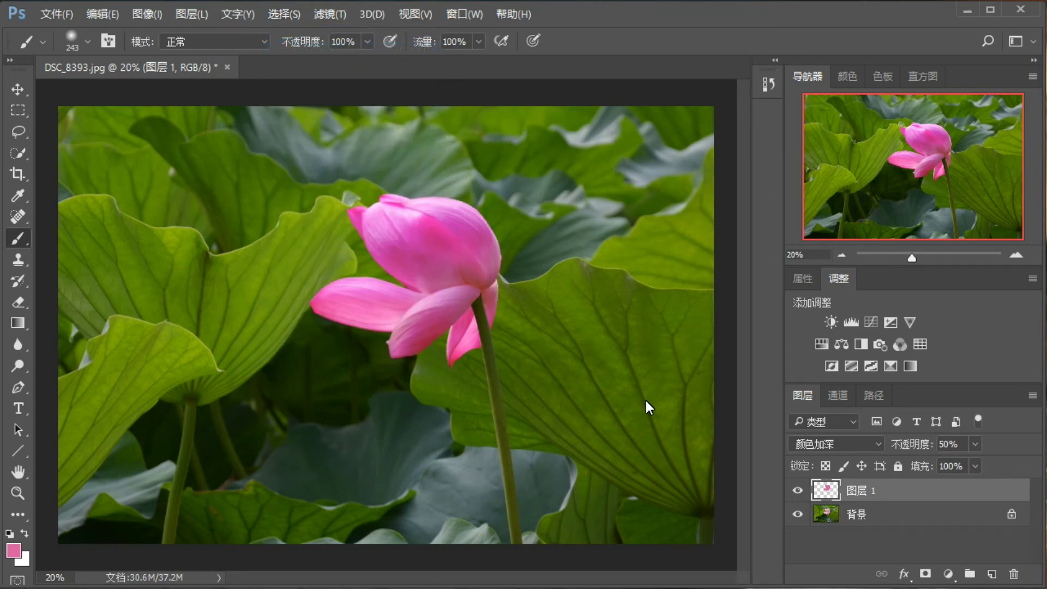